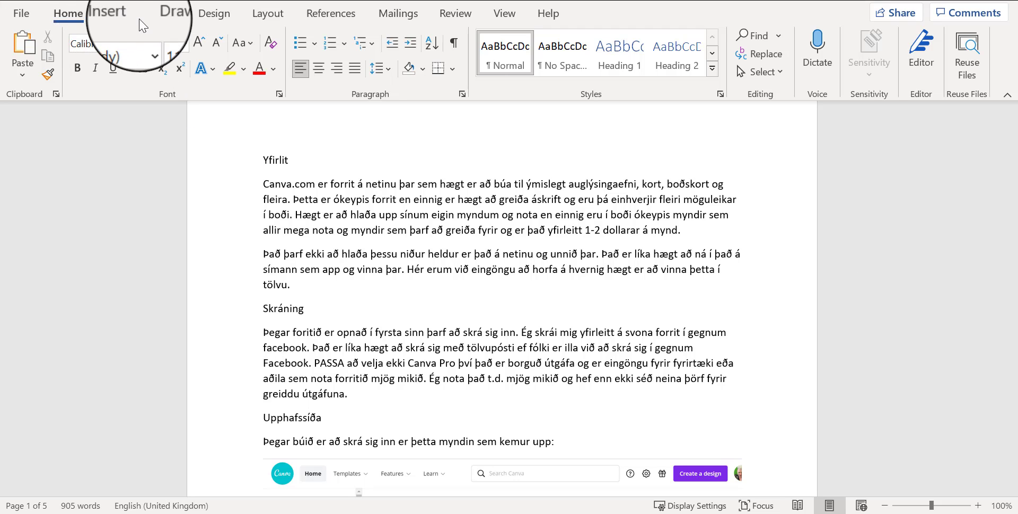
- Insert the built-in Blank (Three Columns) header into the document
click(118, 14)
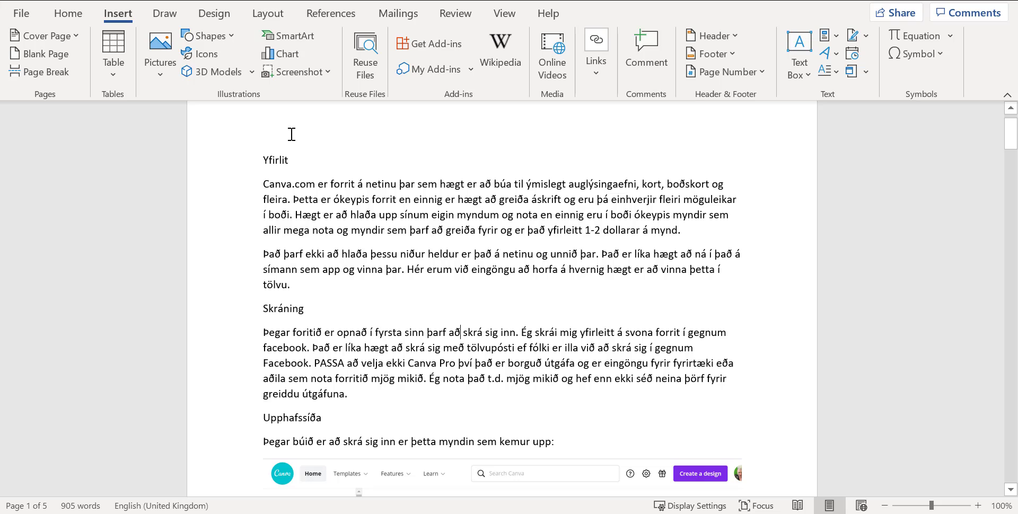
click(730, 42)
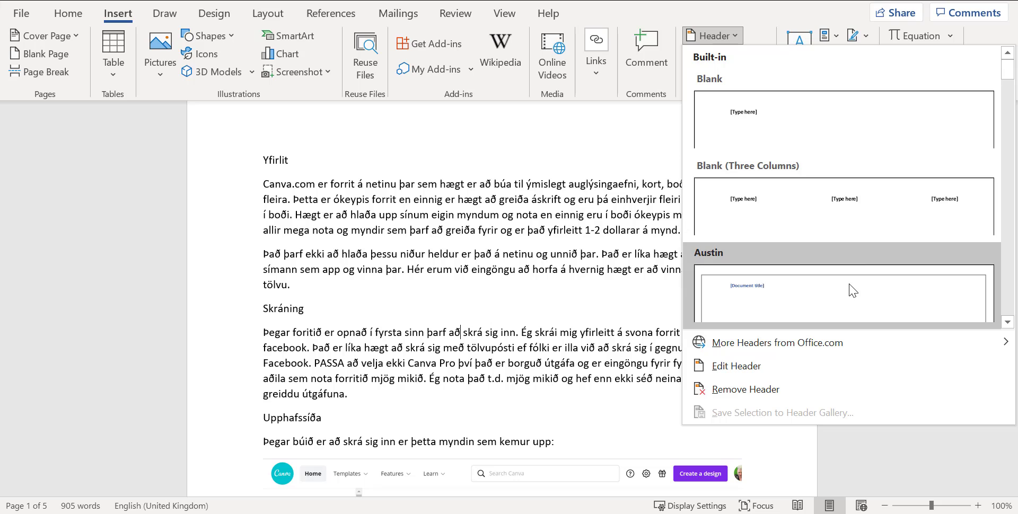
click(1007, 322)
click(1007, 322)
click(1006, 322)
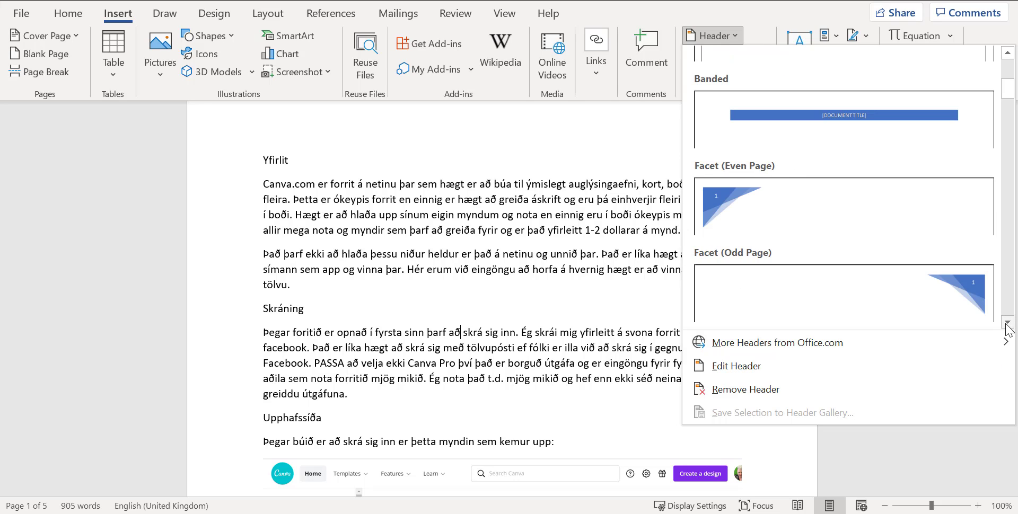
drag(1005, 81, 1007, 67)
click(867, 203)
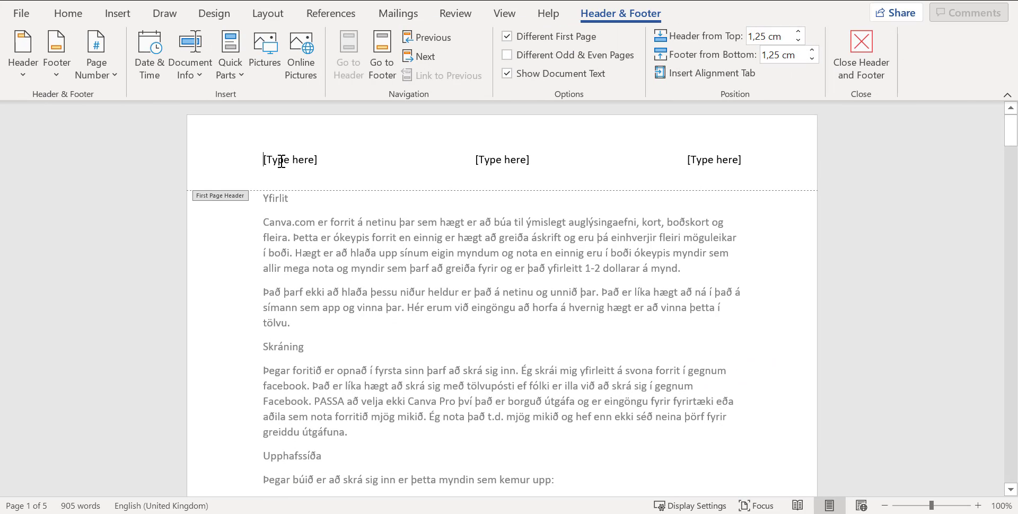
- Fill the three header placeholders with "Nafn skólans", "canva" and the author's name, from left to right
click(269, 160)
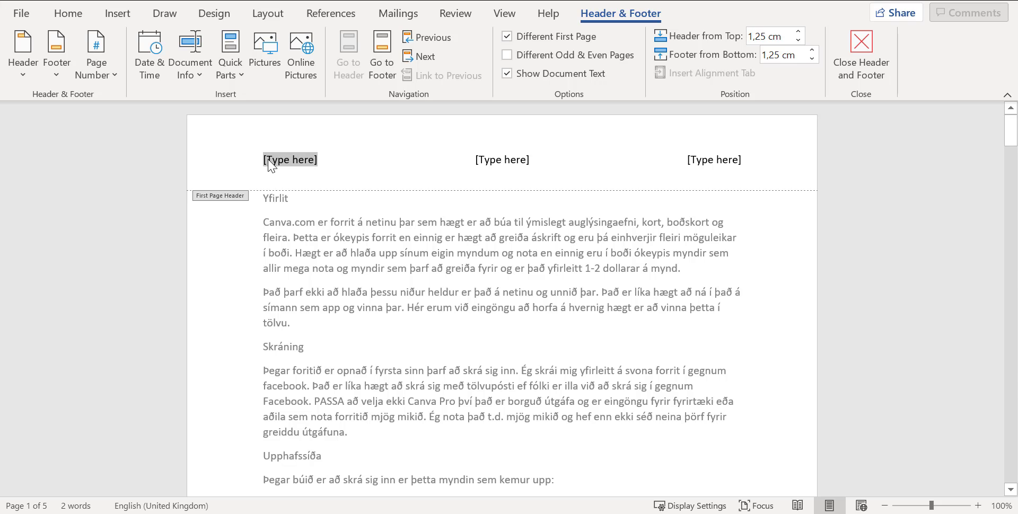
text(Nafn skólans)
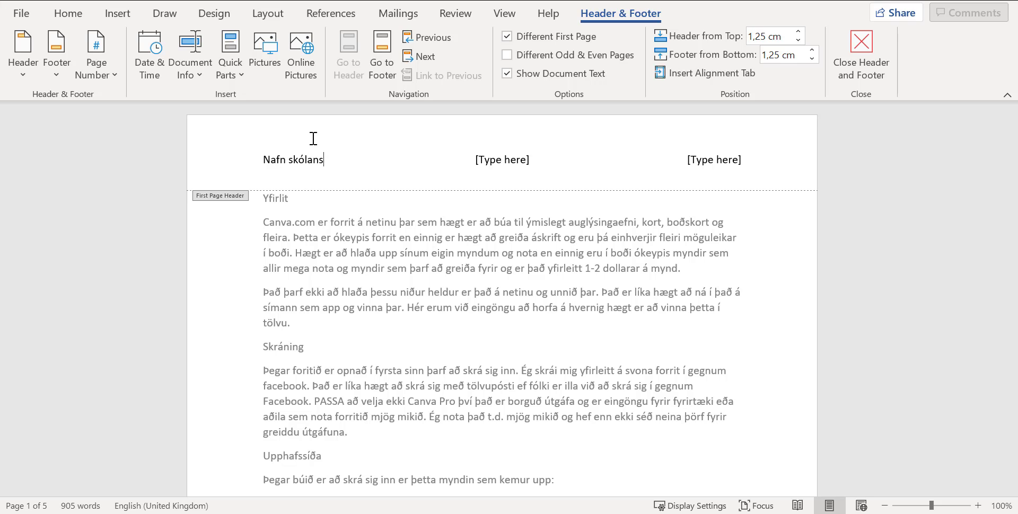
click(481, 159)
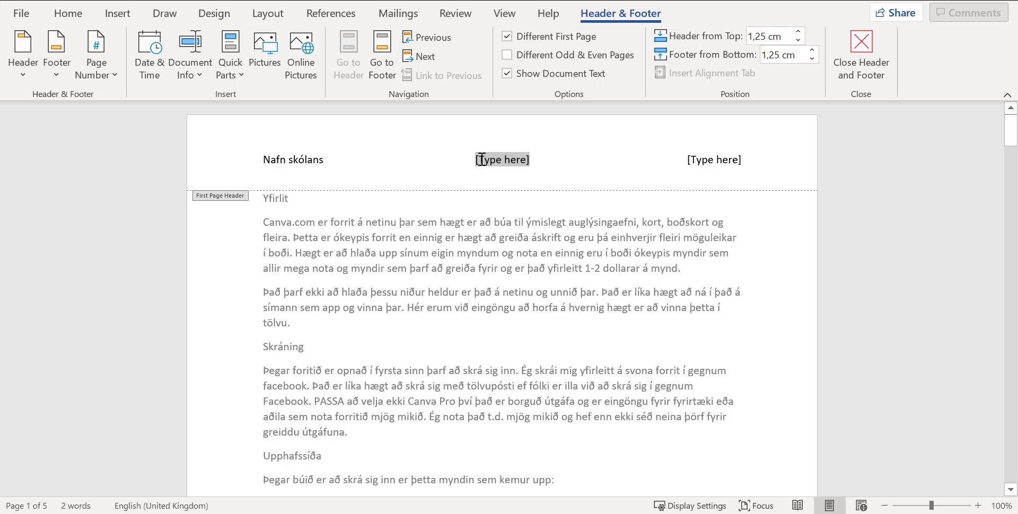
text(canva)
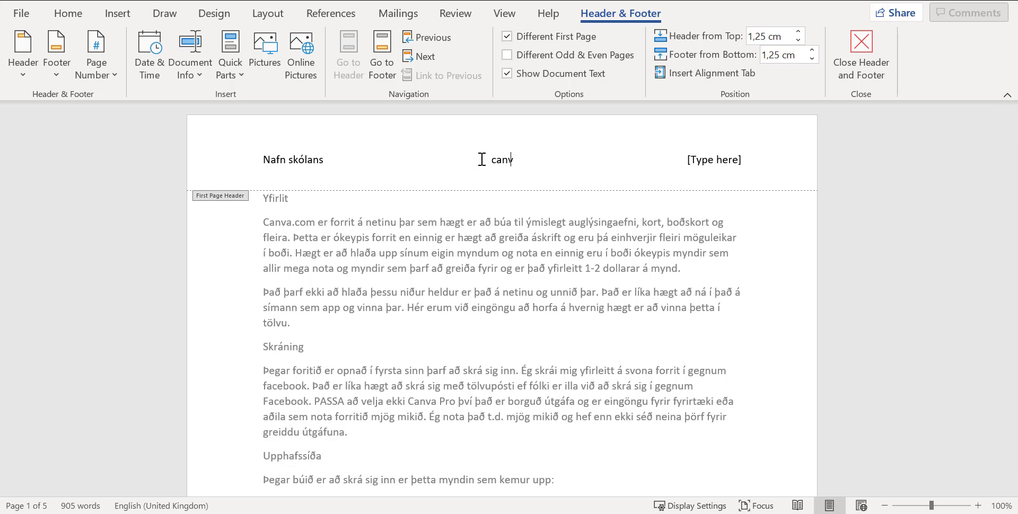
click(692, 160)
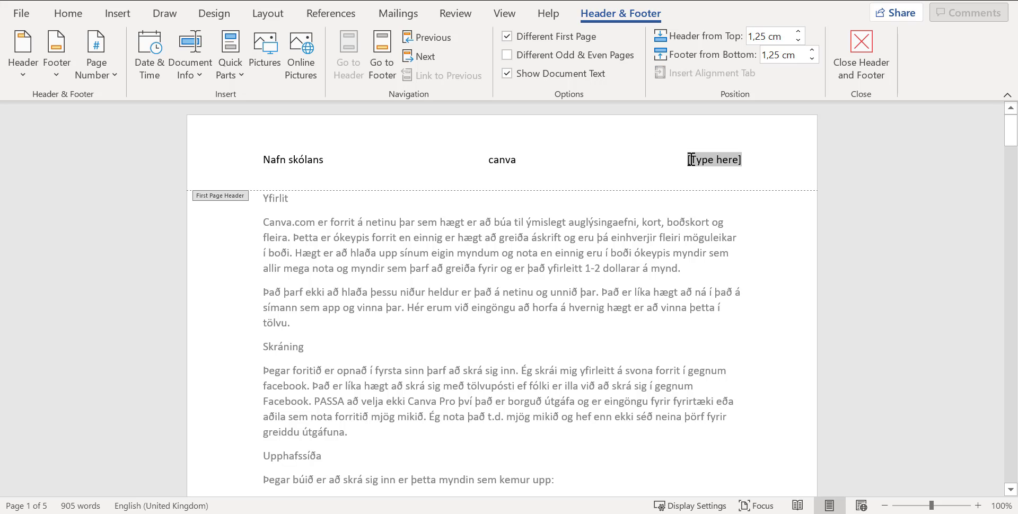
text(anna kr)
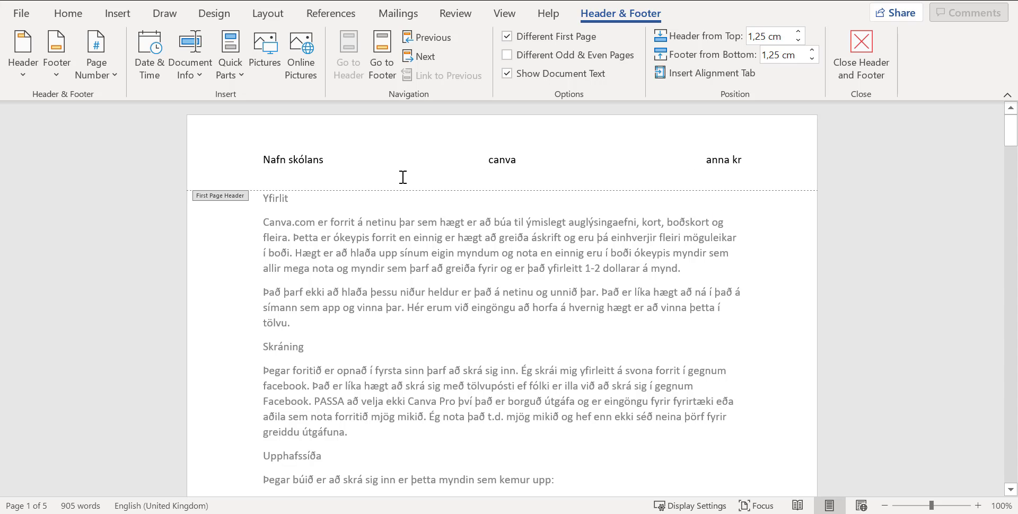
- Set the font size of the entire header line to 9
click(277, 160)
click(73, 20)
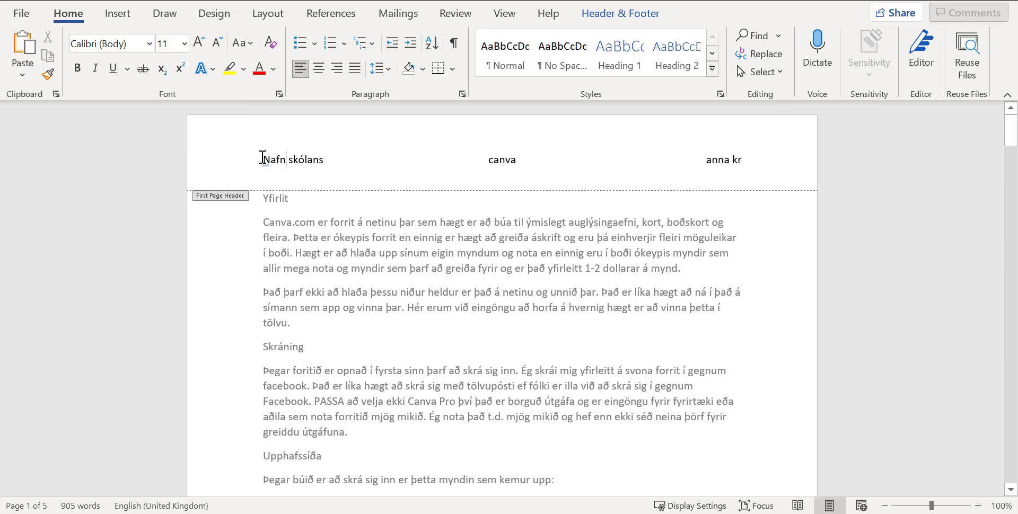
drag(263, 160, 761, 164)
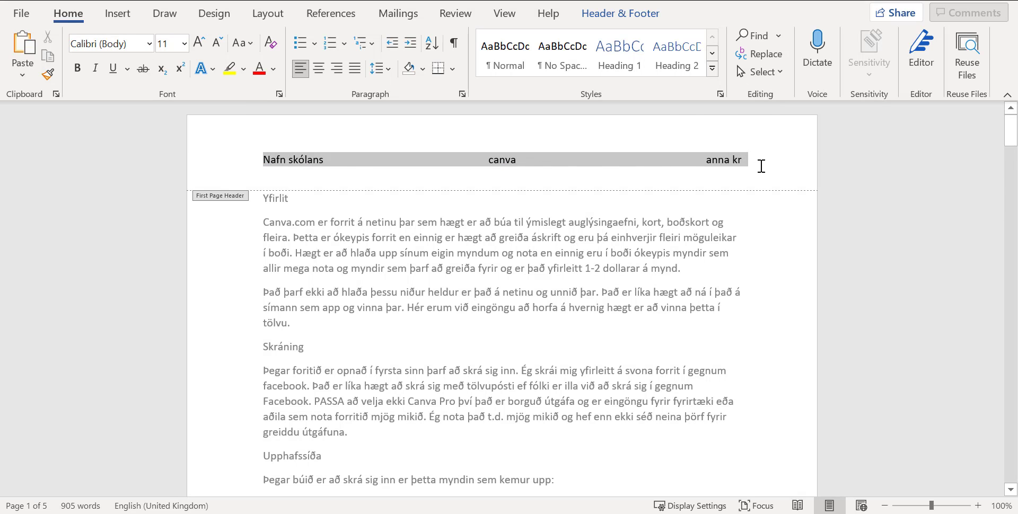
click(184, 43)
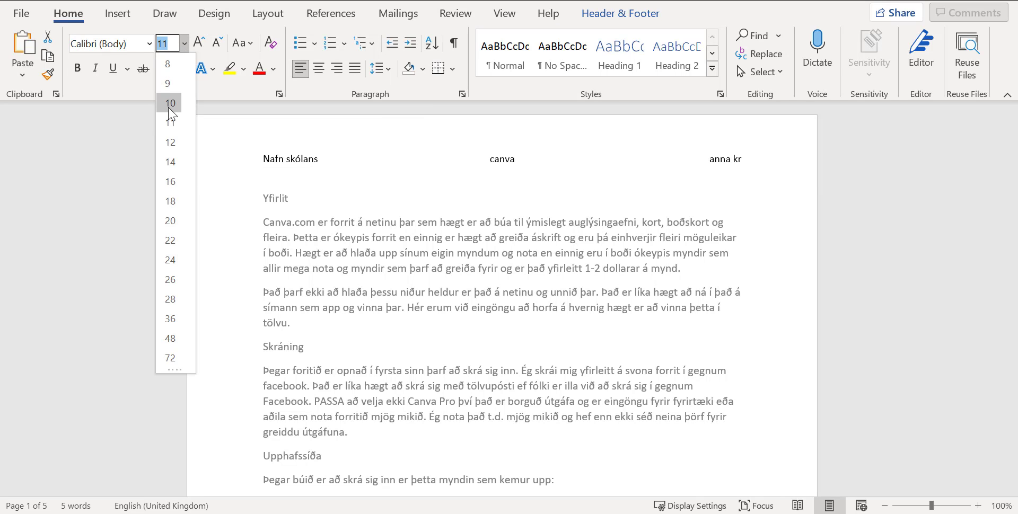
click(169, 109)
click(184, 45)
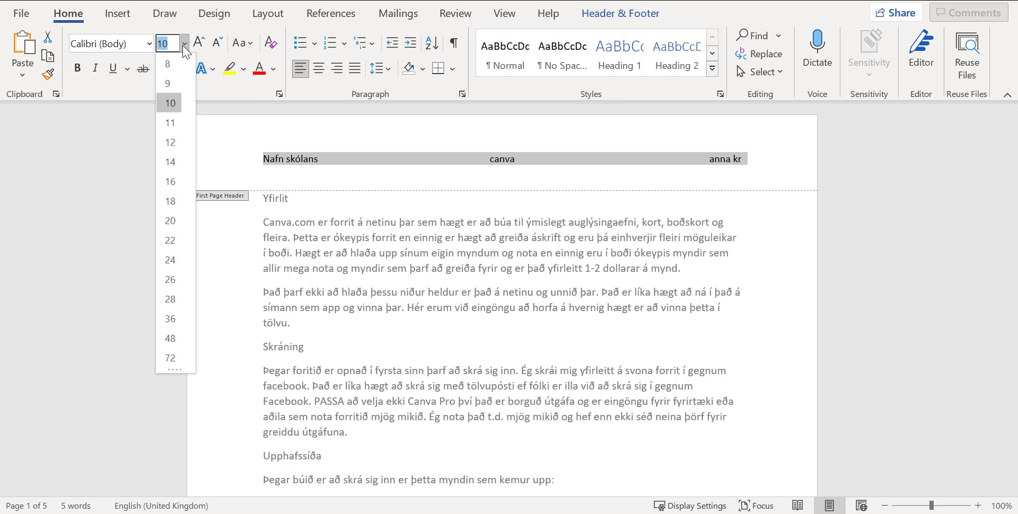
click(170, 84)
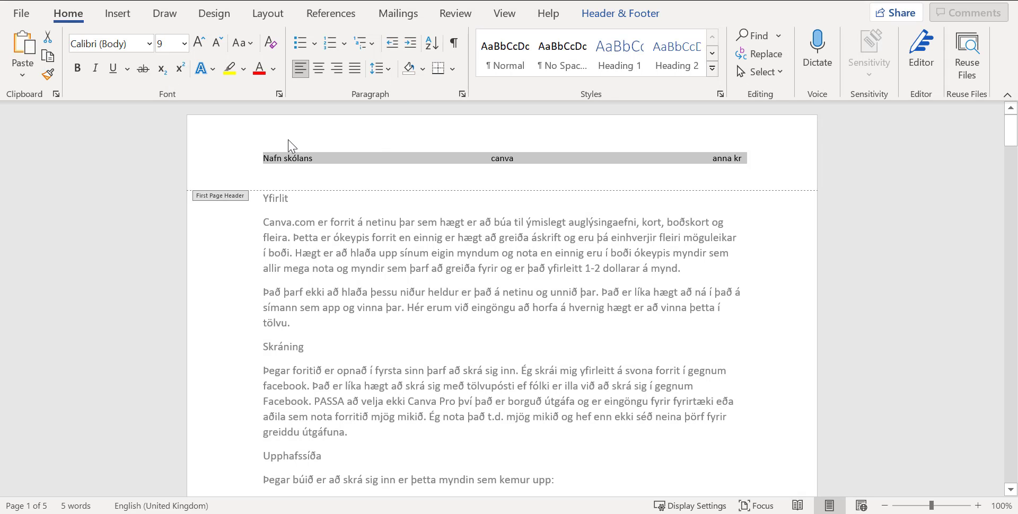
click(367, 137)
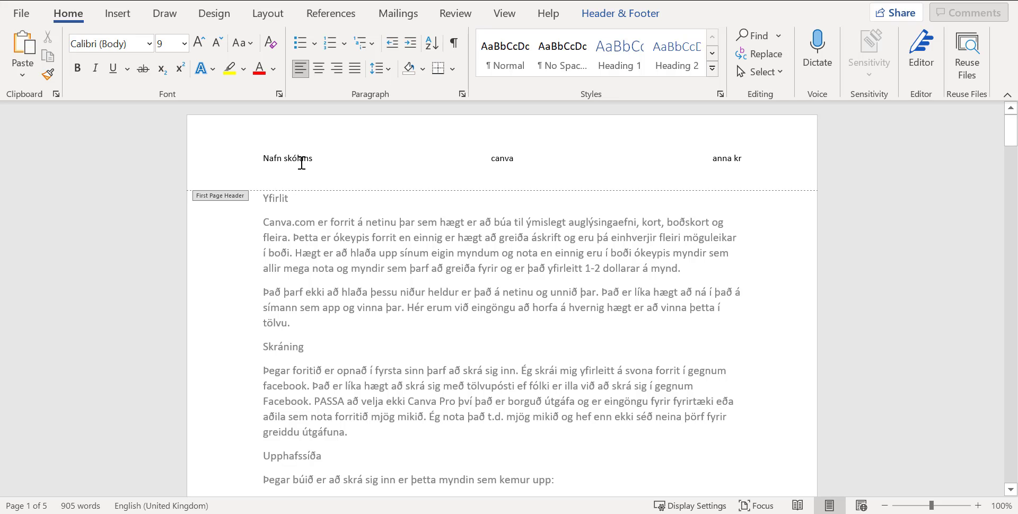
- Insert the built-in Blank (Three Columns) footer into the document
click(120, 17)
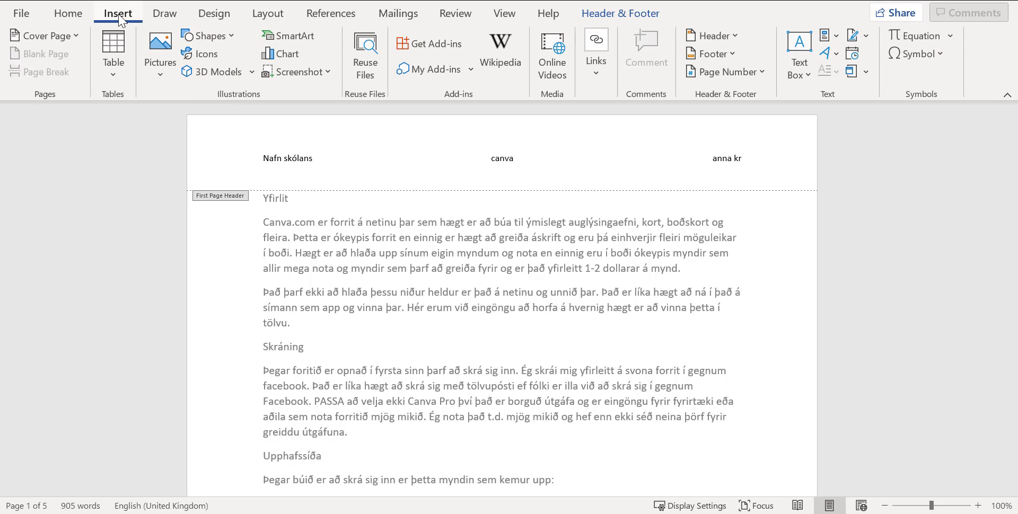
click(713, 53)
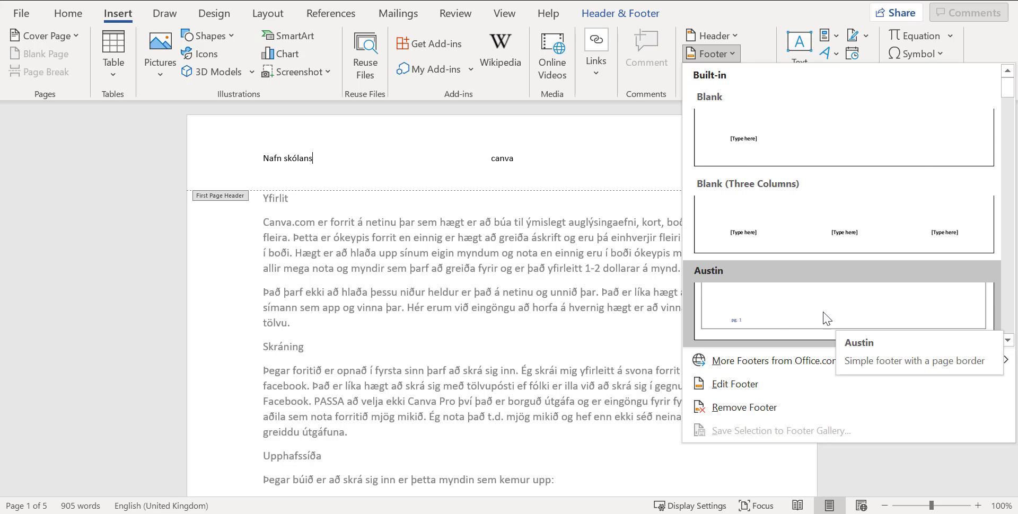
click(848, 235)
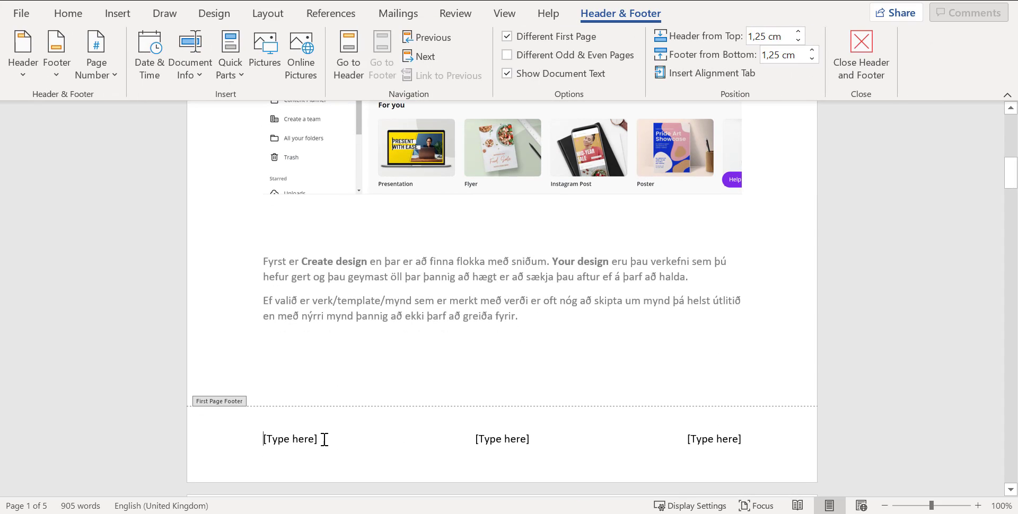
- Delete the footer's left and right placeholders, enter "jjj" in the middle one, and return to the body text
click(324, 439)
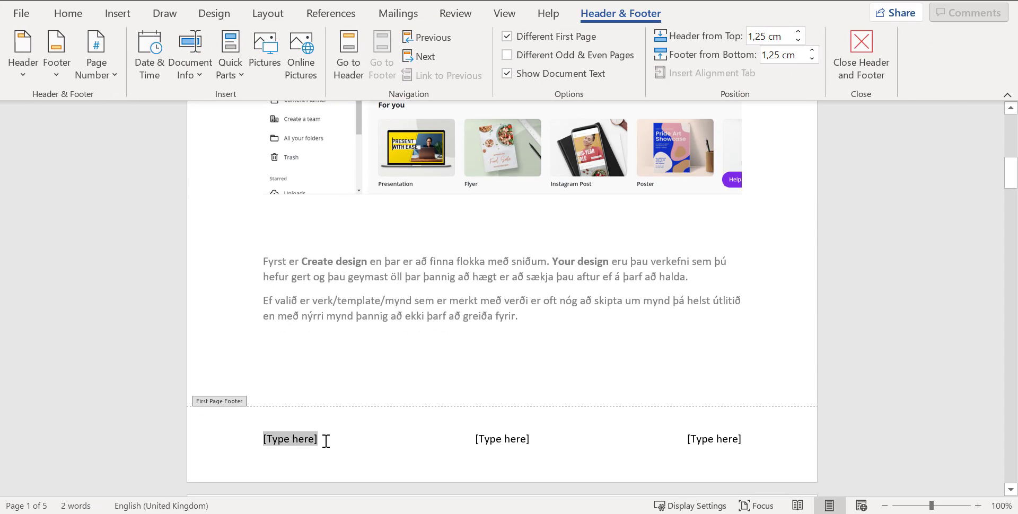
key(BackSpace)
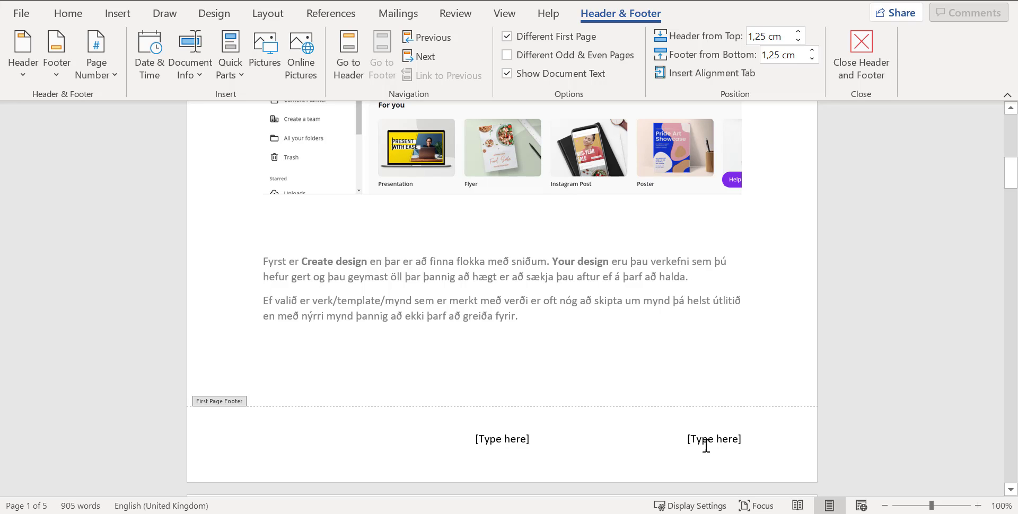
click(754, 437)
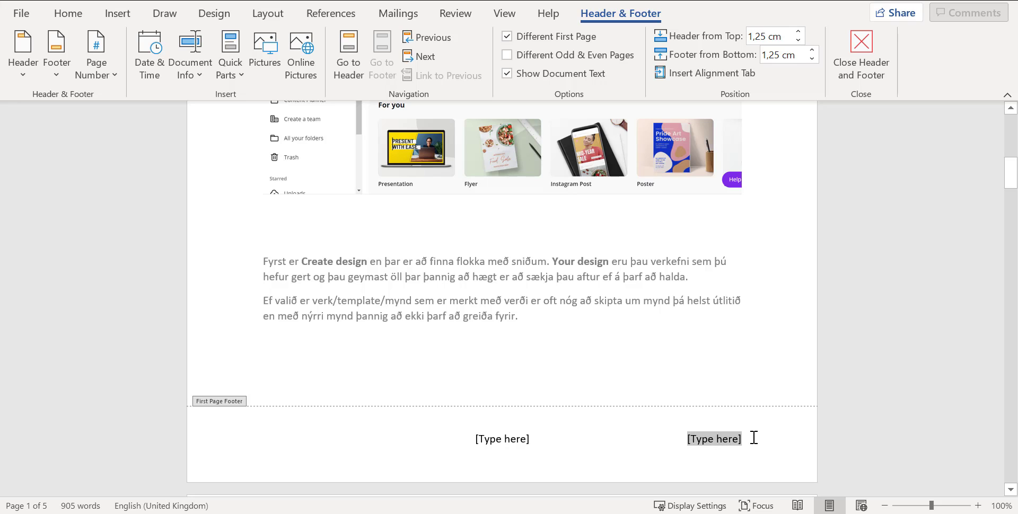
key(BackSpace)
click(551, 439)
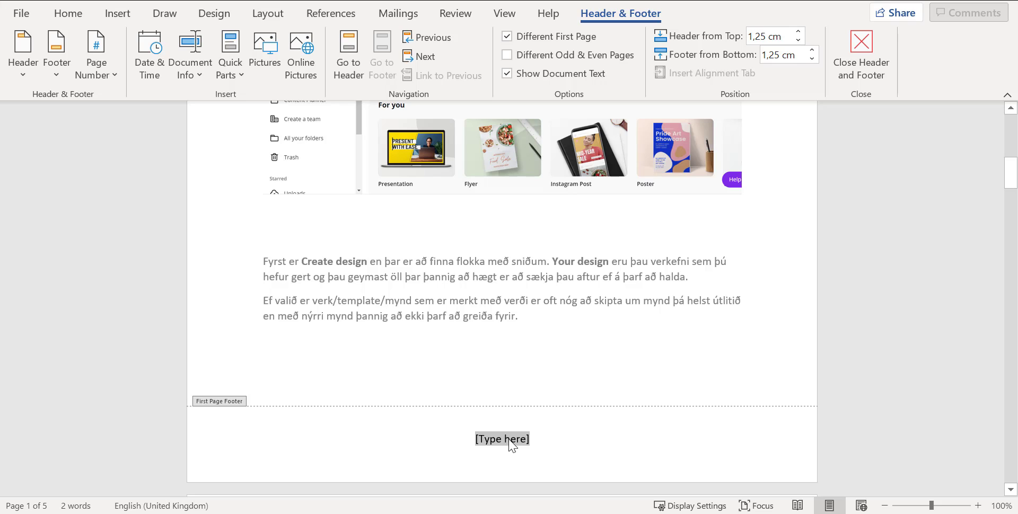
text(jjj)
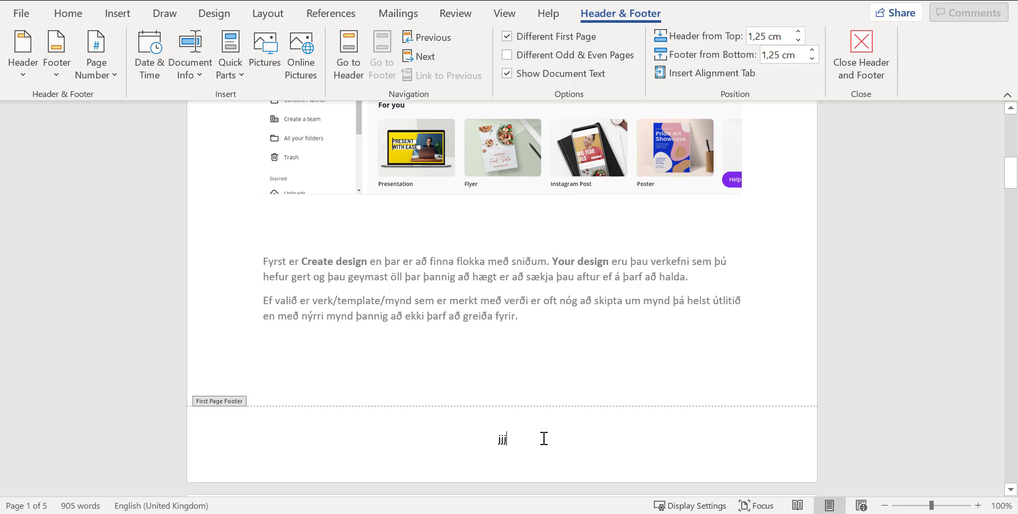
double_click(334, 318)
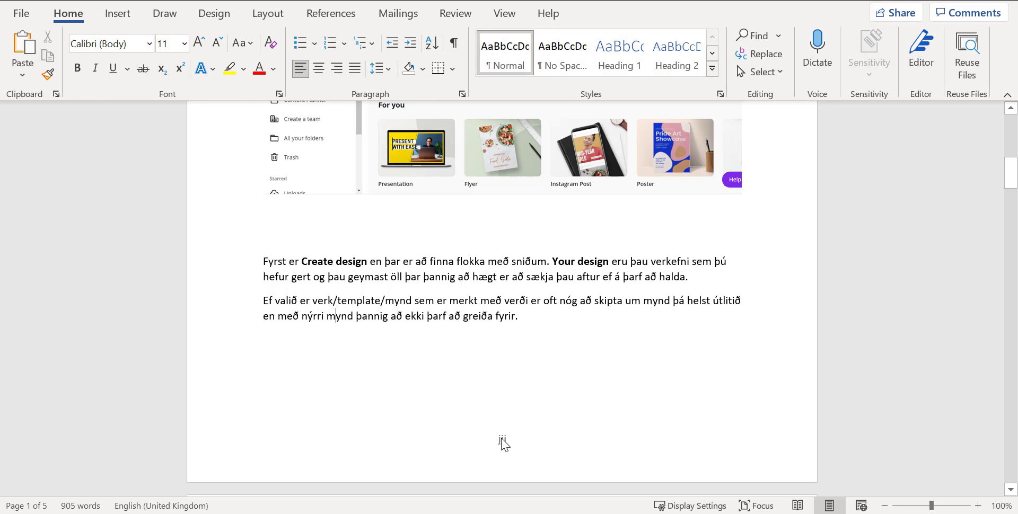
- Review the first page's header and footer, and reopen the header for editing
scroll(300, 291, down, 1)
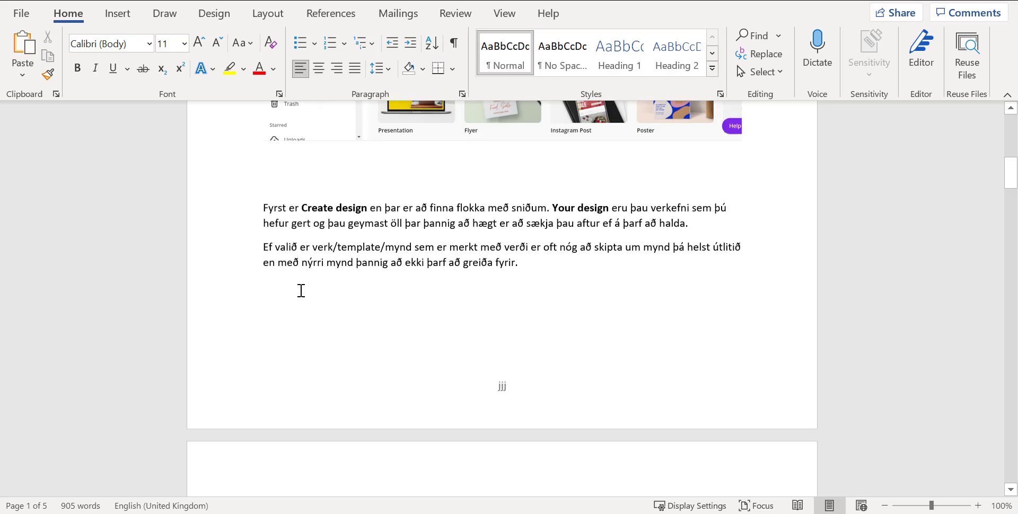
scroll(305, 281, up, 8)
scroll(308, 281, up, 2)
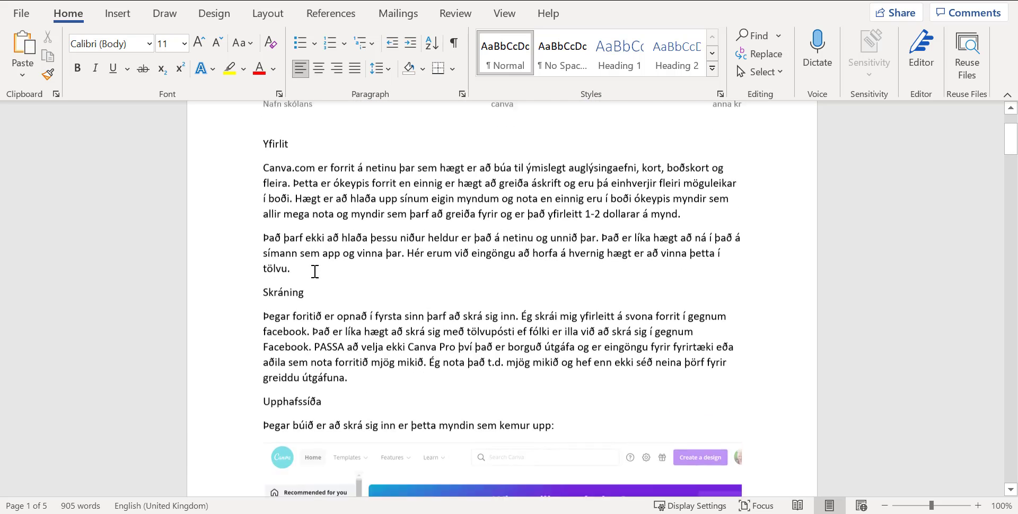
scroll(314, 271, down, 8)
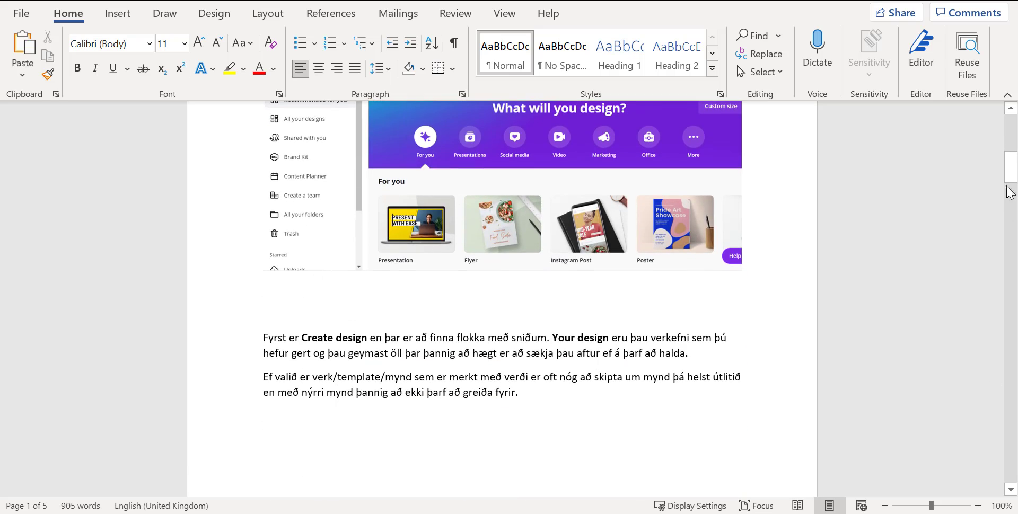
drag(1011, 174, 1005, 135)
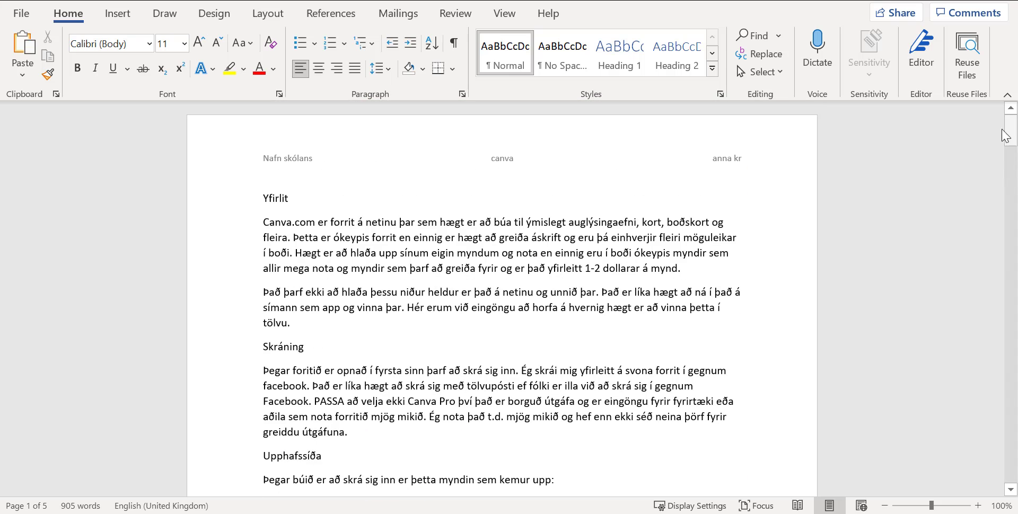
double_click(286, 166)
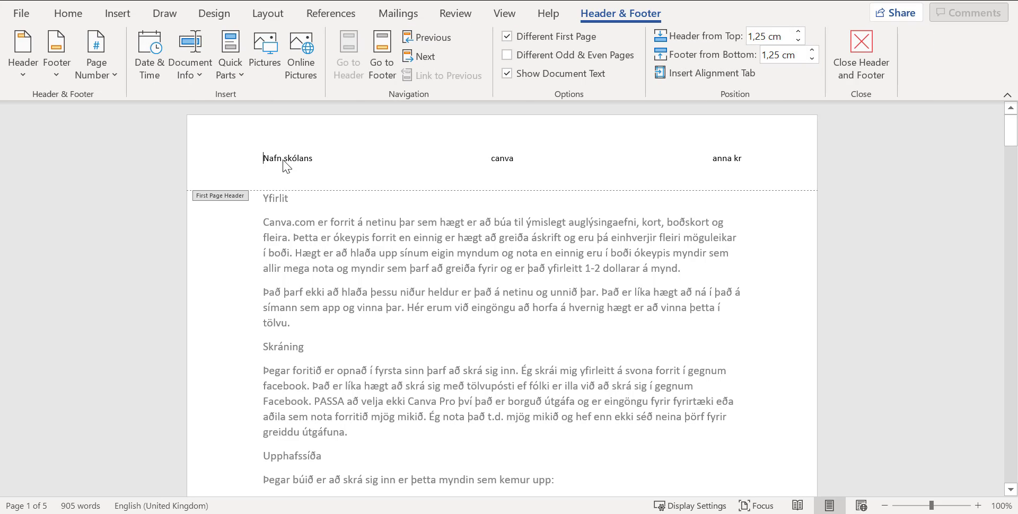